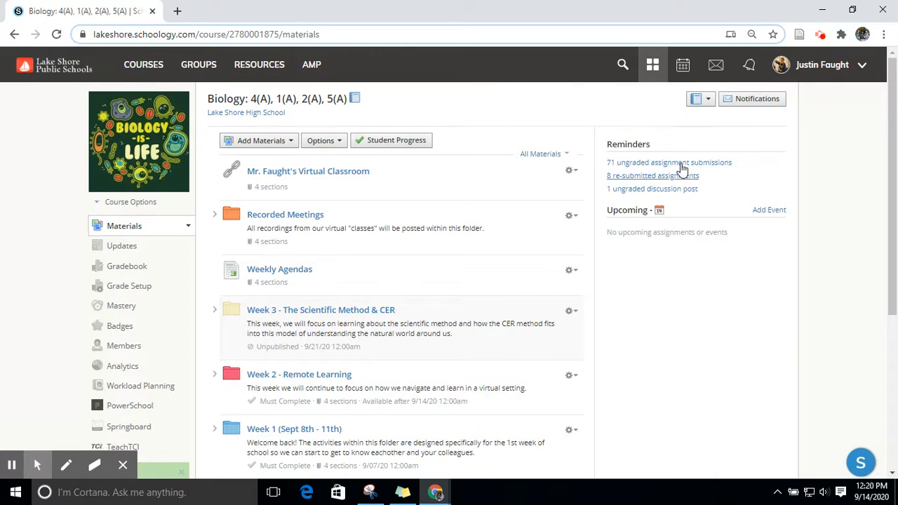
Open the Google Drive Assignments app's page in the App Center.
click(653, 67)
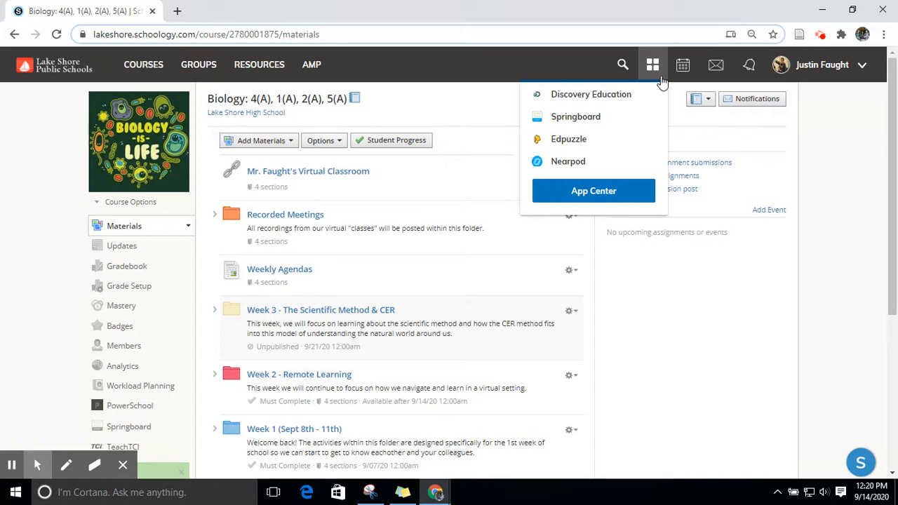
click(625, 202)
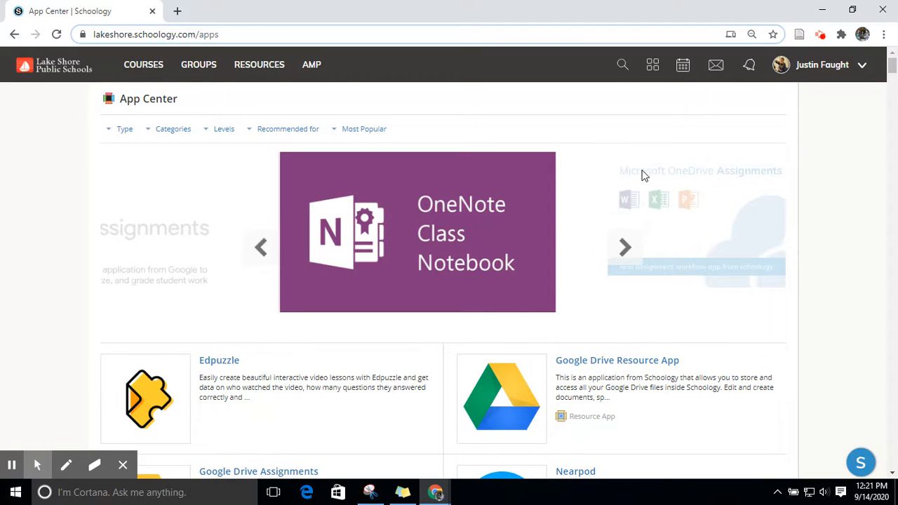
scroll(637, 174, down, 4)
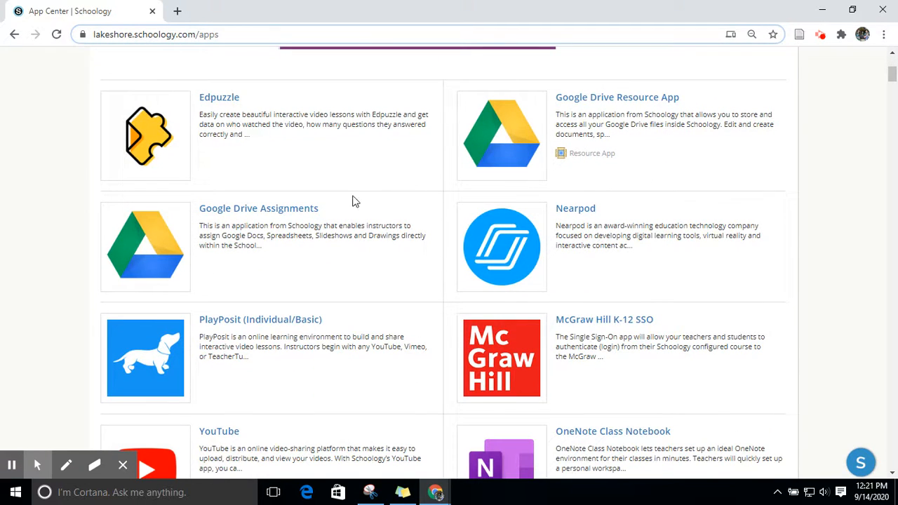
click(313, 214)
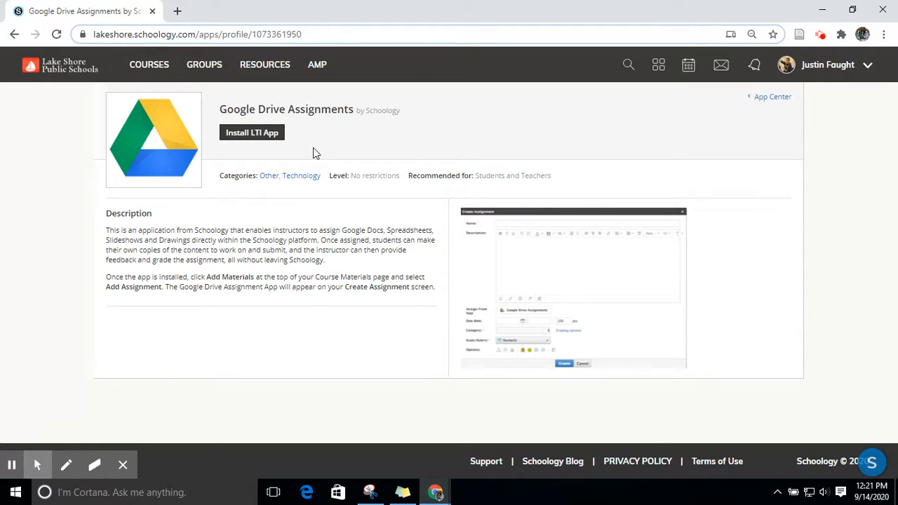
Install the Google Drive Assignments LTI app for both the AP Biology and Biology courses, agreeing to the data-sharing consent.
click(260, 134)
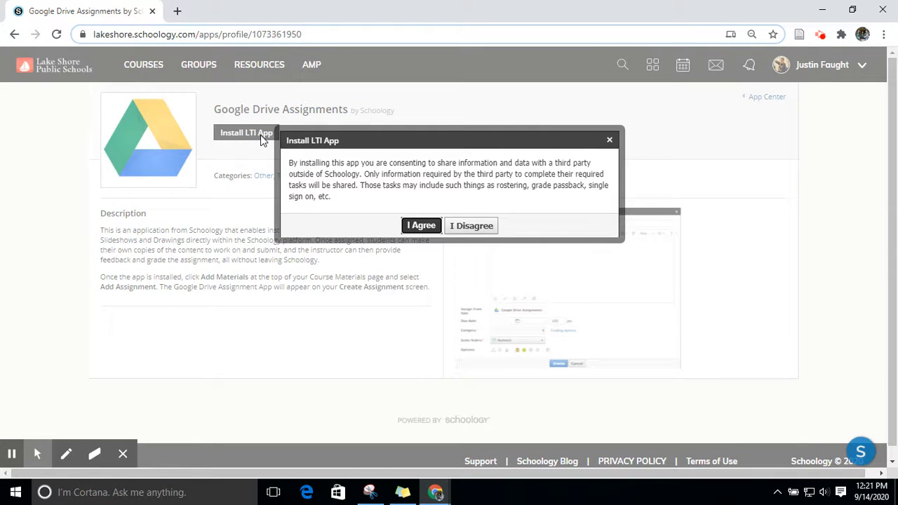
click(420, 226)
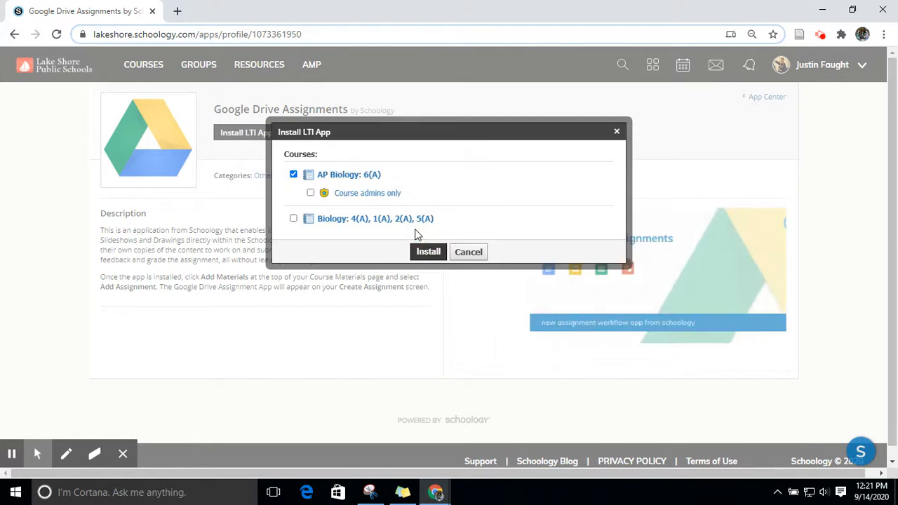
click(294, 219)
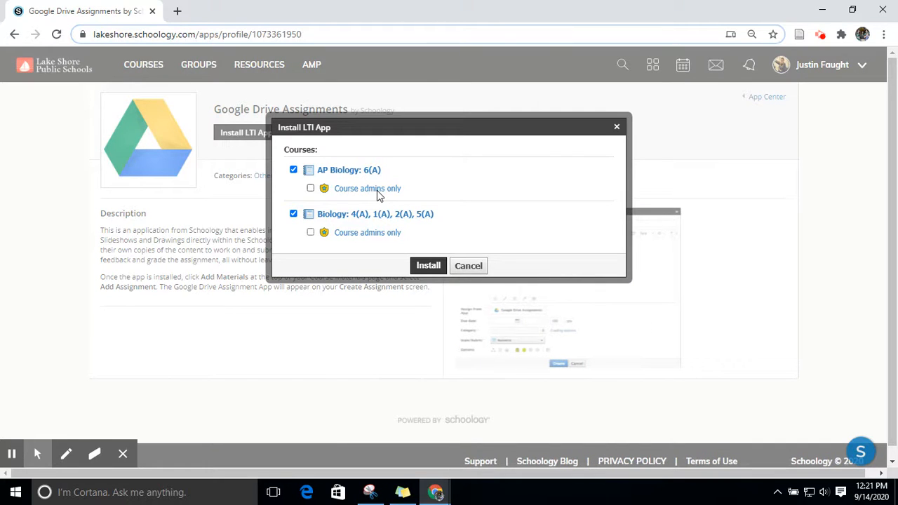
click(436, 267)
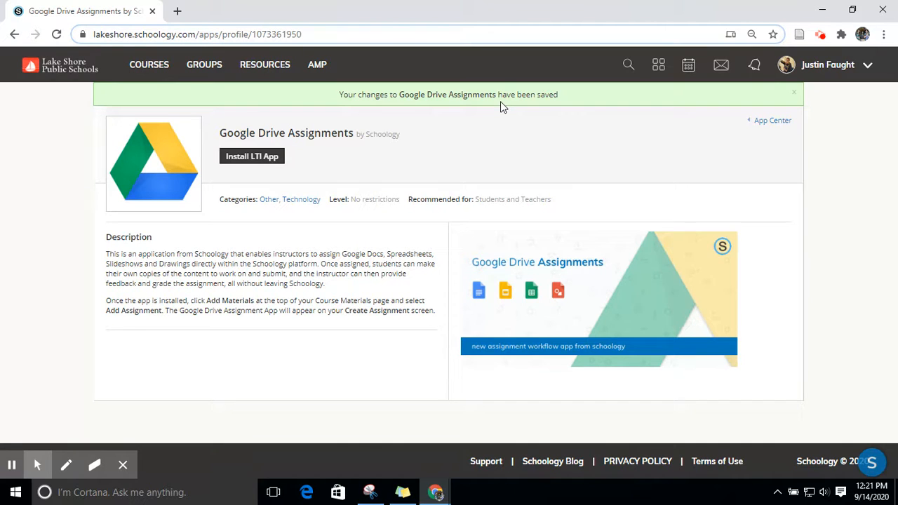
Open the Biology course and start a new assignment below the Week 1 folder in its materials.
click(152, 71)
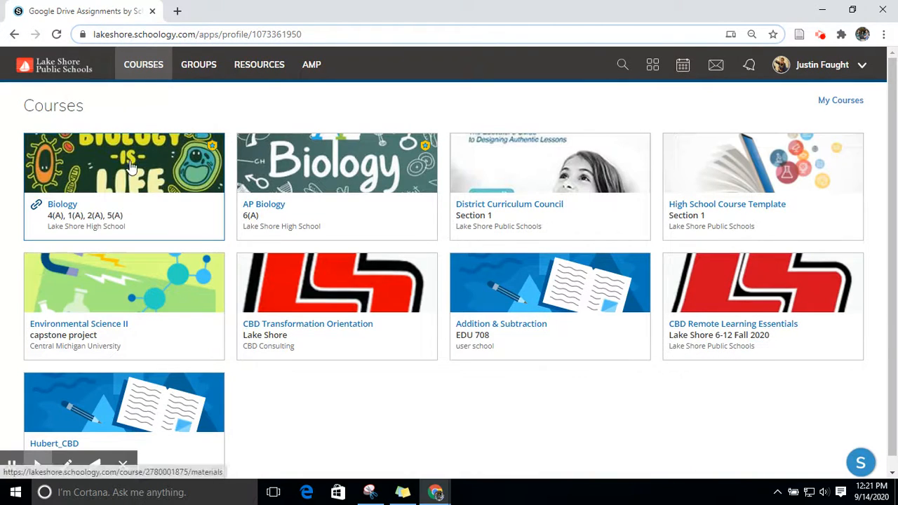
click(131, 166)
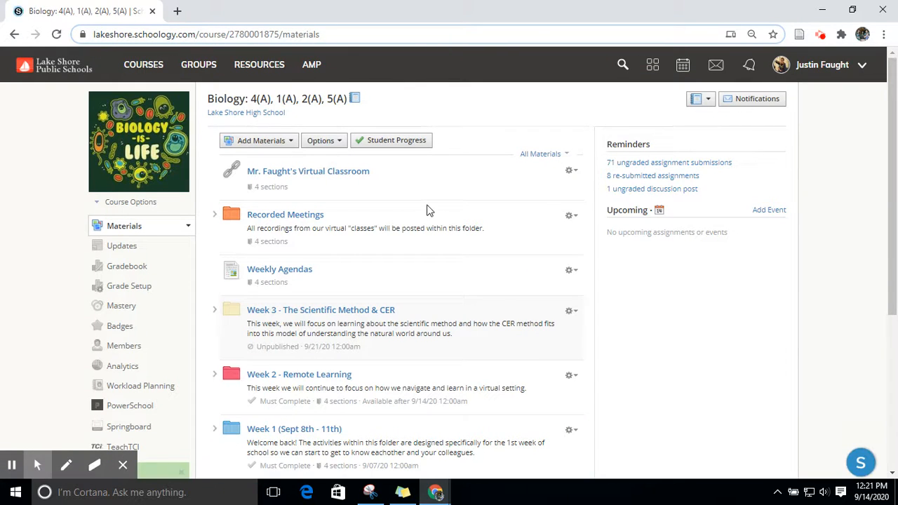
scroll(420, 205, down, 2)
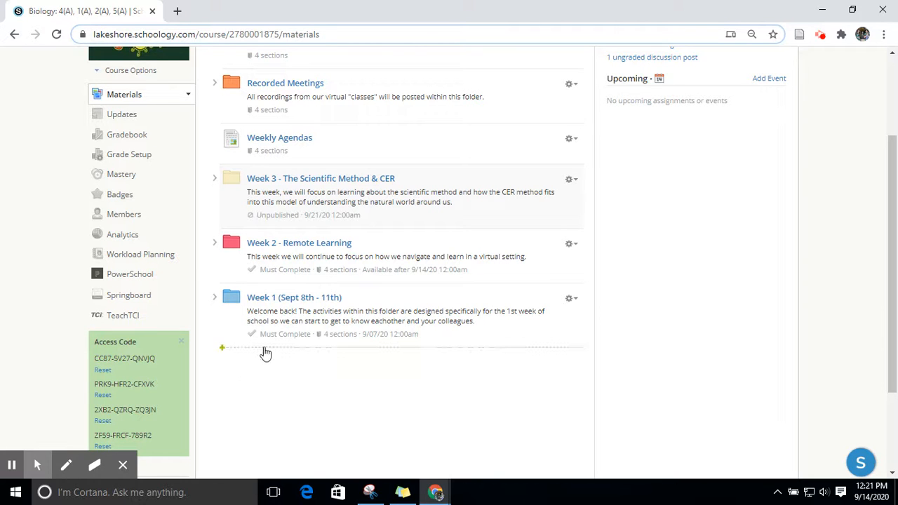
click(265, 350)
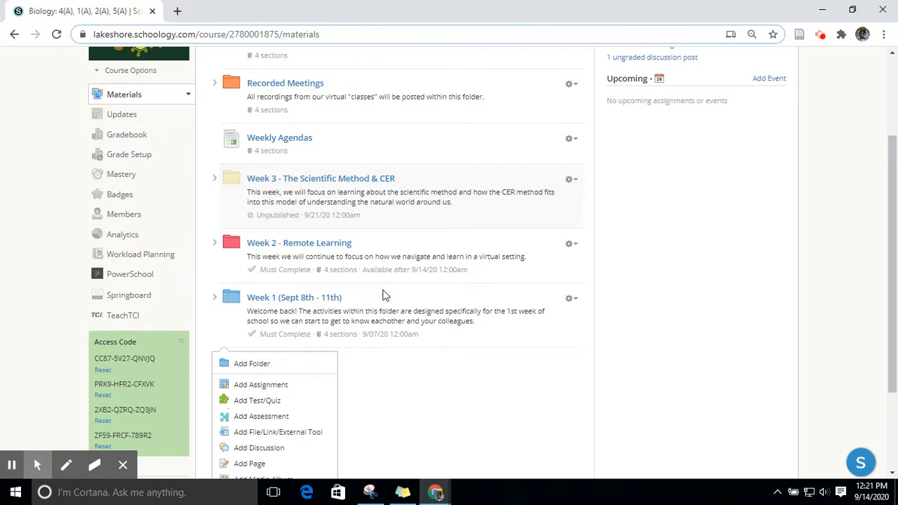
scroll(383, 294, down, 2)
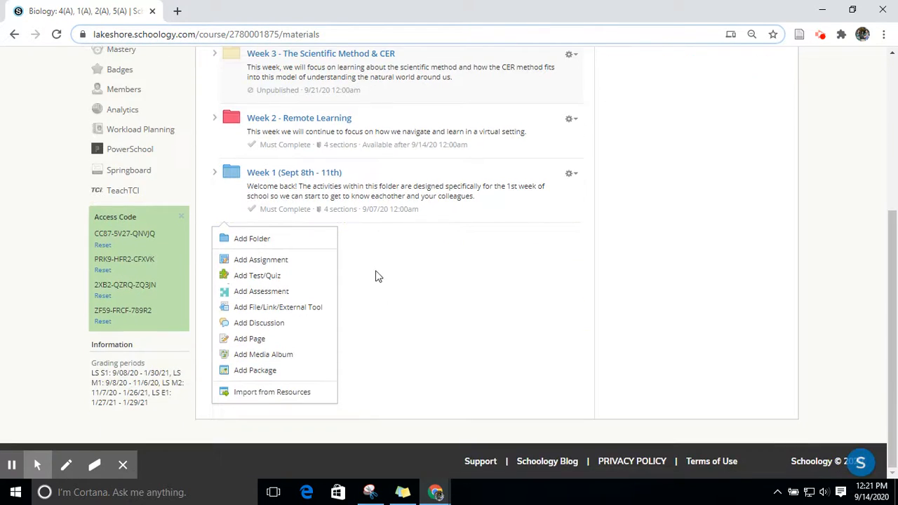
click(297, 267)
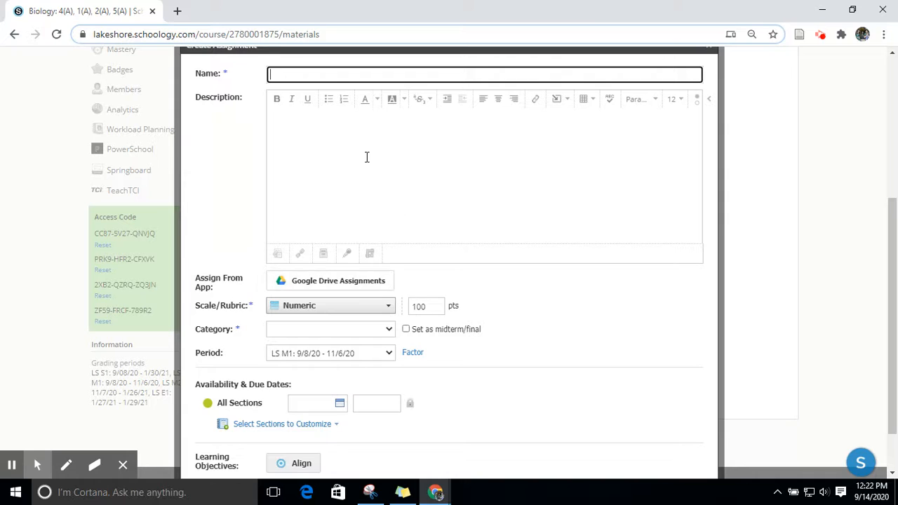
Name the assignment "Introduction Assignmet" and enter the description "Complete the attached assignment.".
click(300, 72)
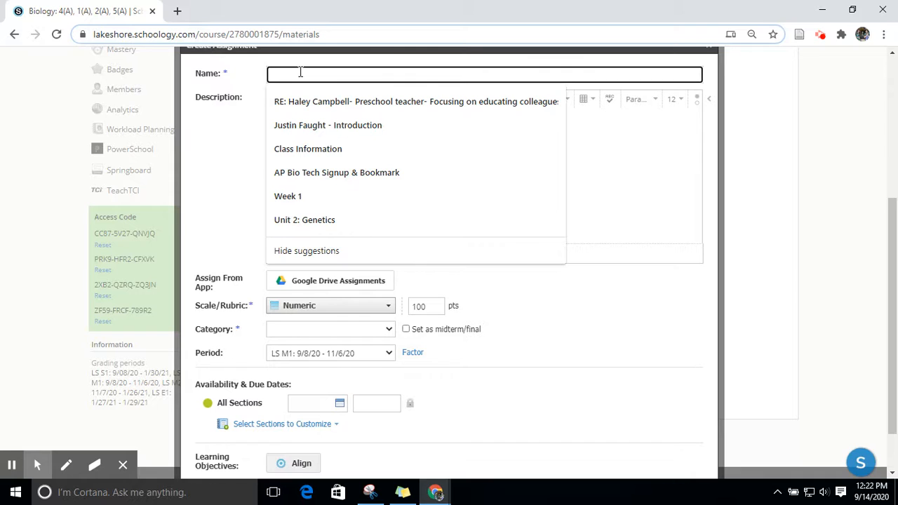
text(Introducti)
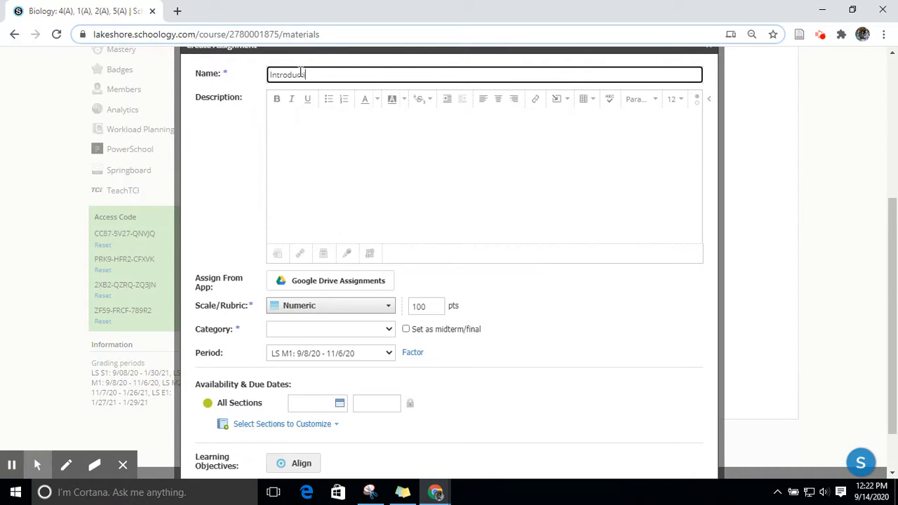
text(on Assignmet)
click(303, 122)
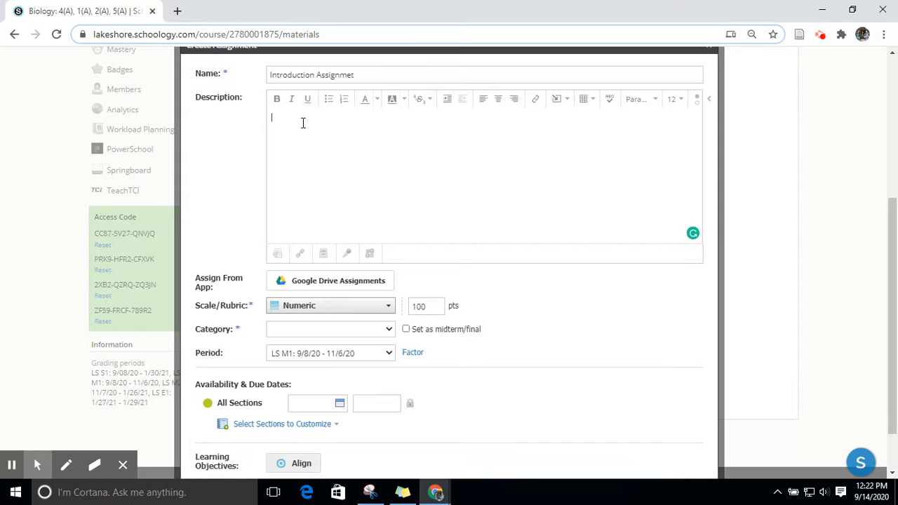
text(Complete the attached assignment.)
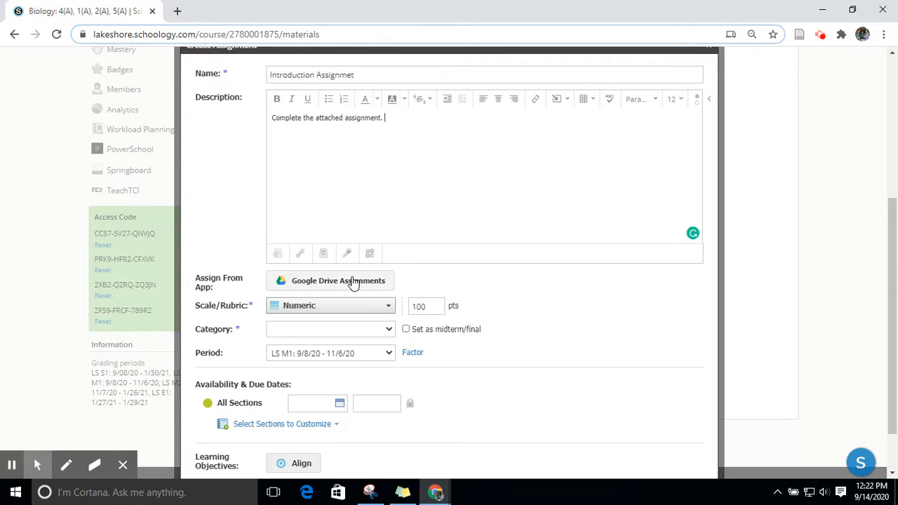
Search Google Drive for "CER" through Google Drive Assignments and attach the "Know Your Classmate CER Activity" document.
click(378, 281)
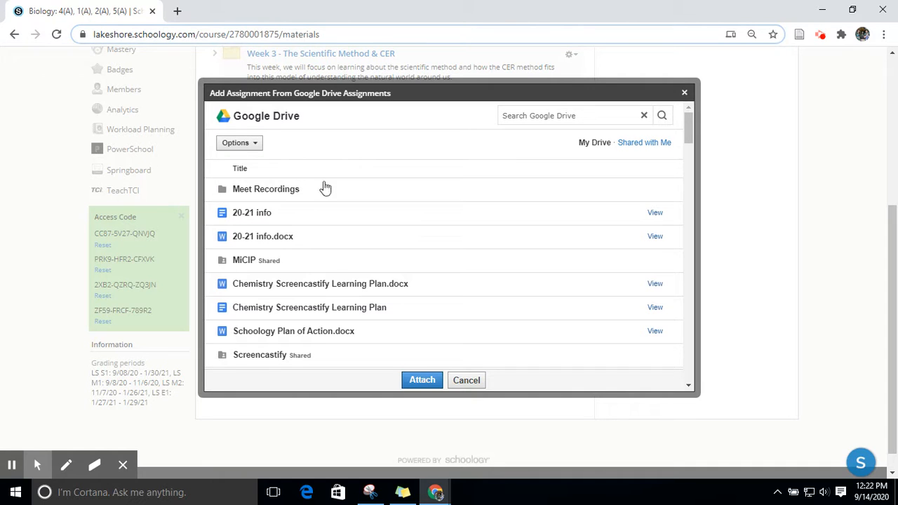
click(520, 118)
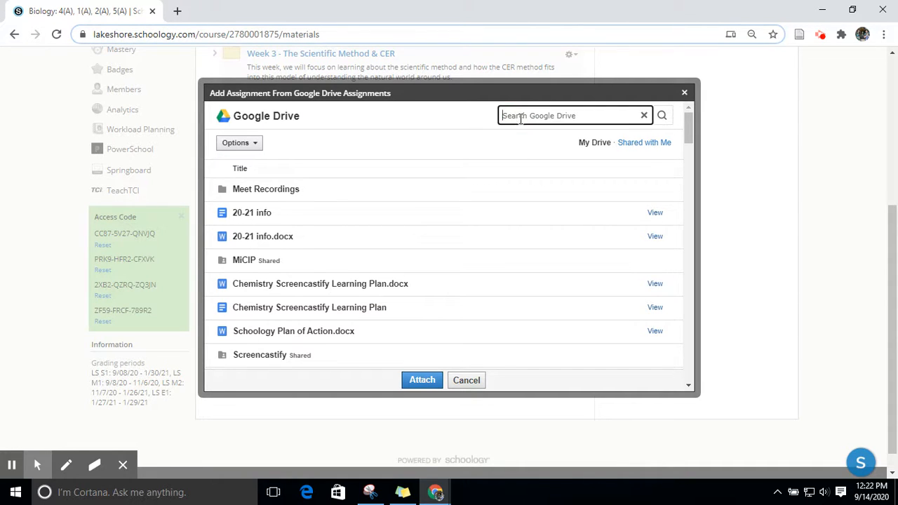
text(CER)
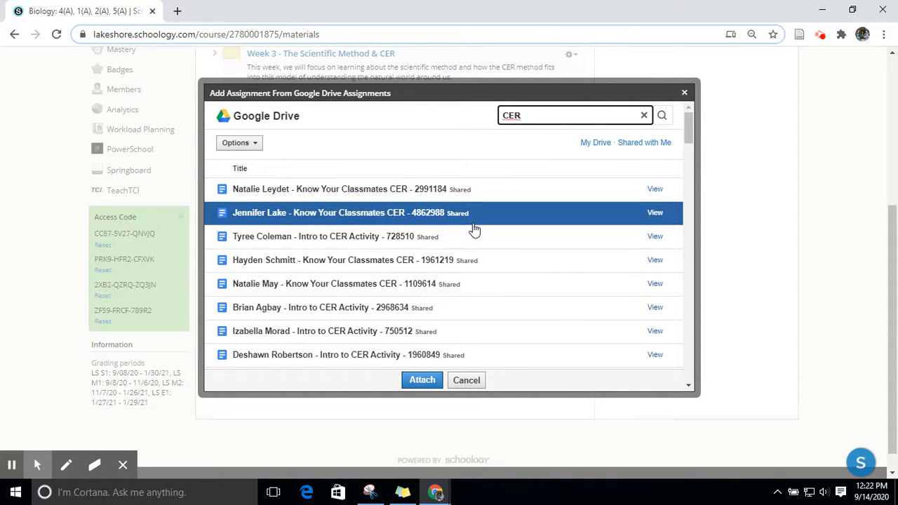
scroll(482, 233, down, 10)
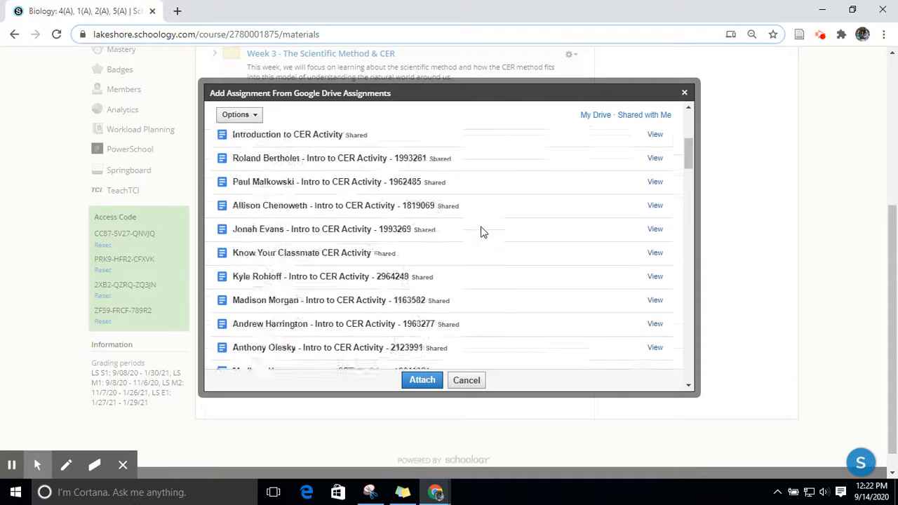
scroll(491, 232, up, 3)
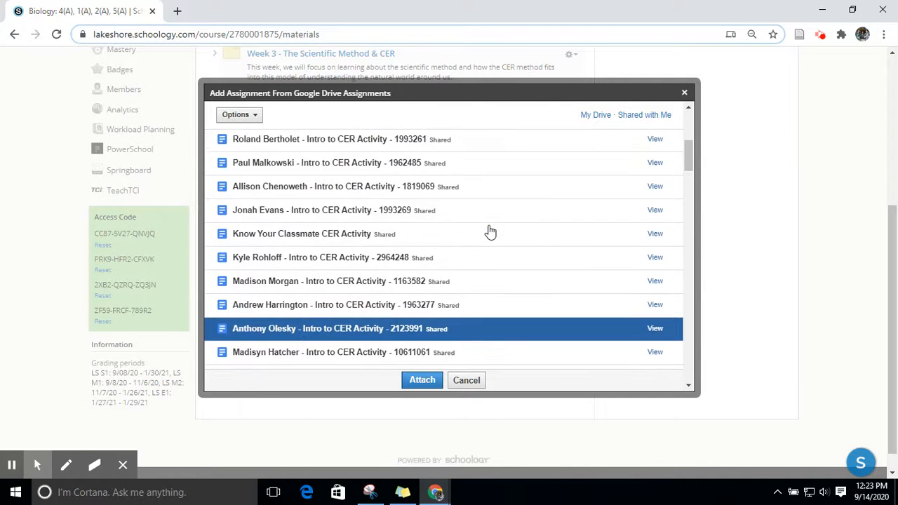
click(438, 239)
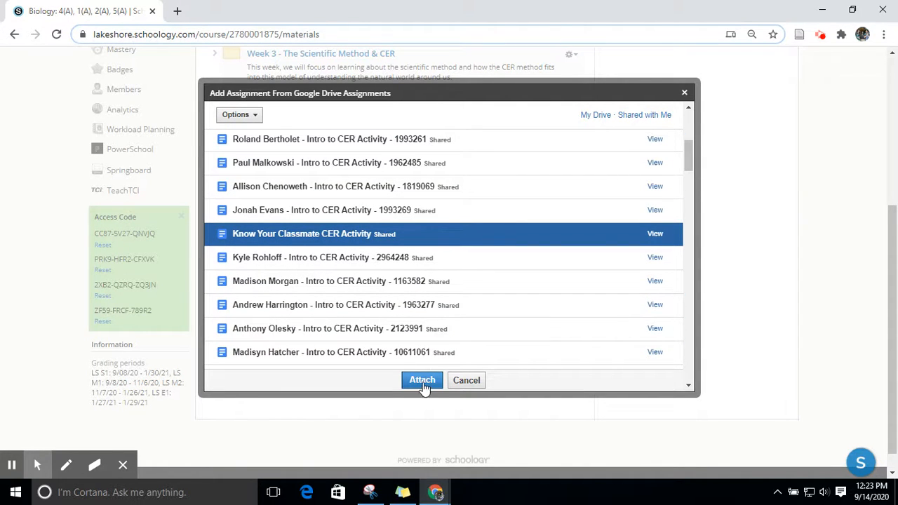
click(422, 381)
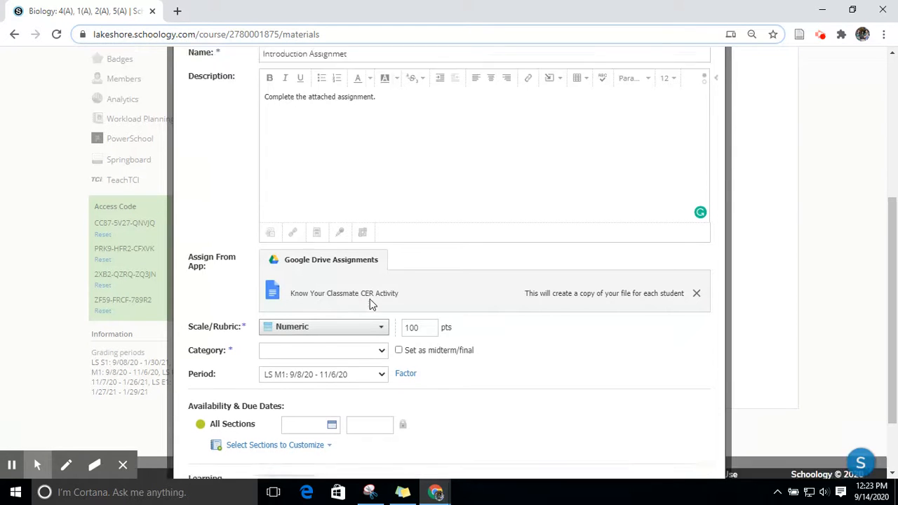
Set the assignment's grading category to Bio - Activities & Projects.
scroll(369, 298, down, 2)
click(344, 267)
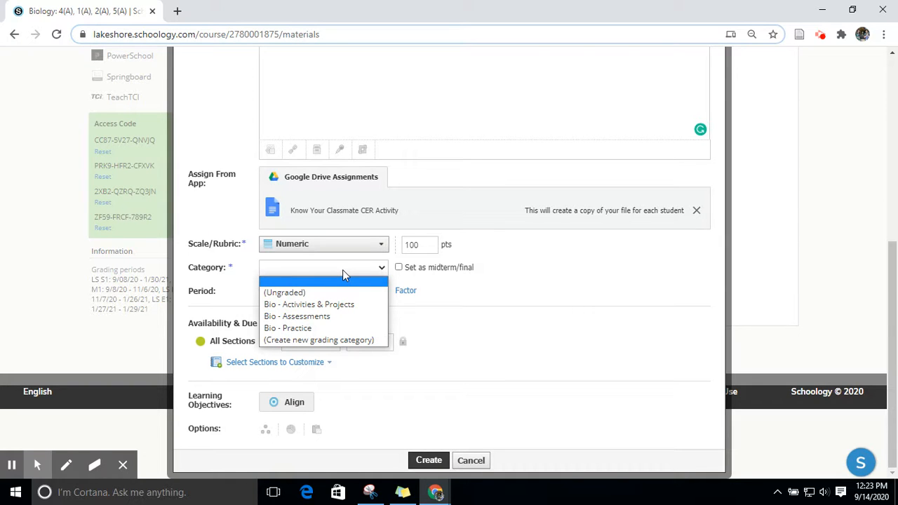
click(331, 305)
Set the assignment's point value to 25 and create the assignment.
scroll(331, 307, up, 2)
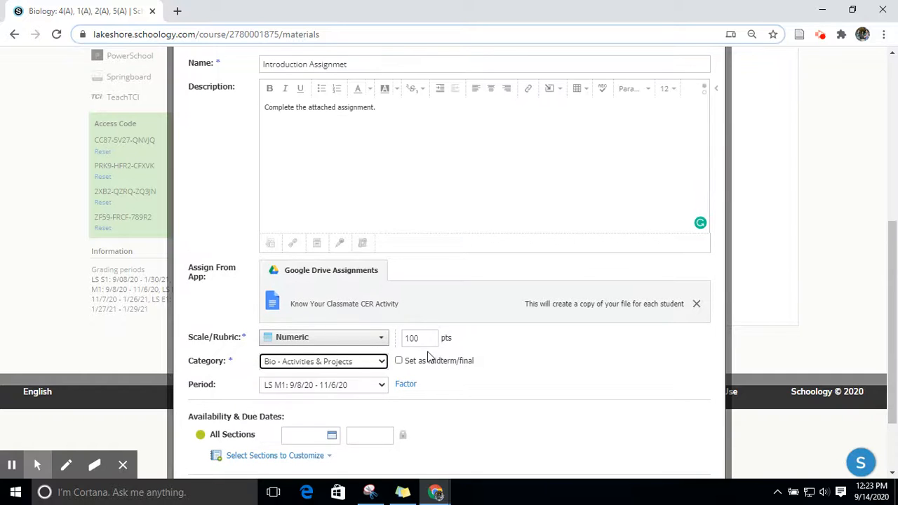
drag(429, 341, 414, 340)
text(25)
key(BackSpace)
key(BackSpace)
key(BackSpace)
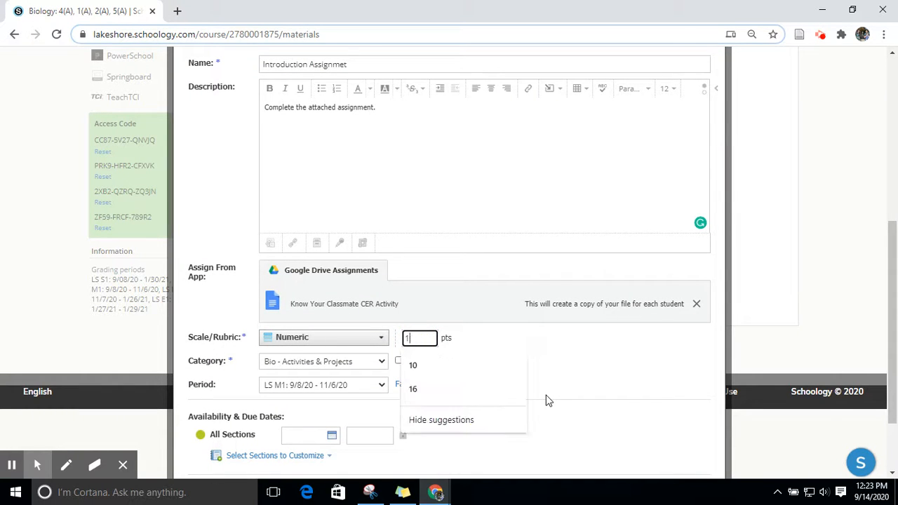
text(25)
scroll(553, 386, down, 1)
scroll(553, 386, down, 1)
click(551, 343)
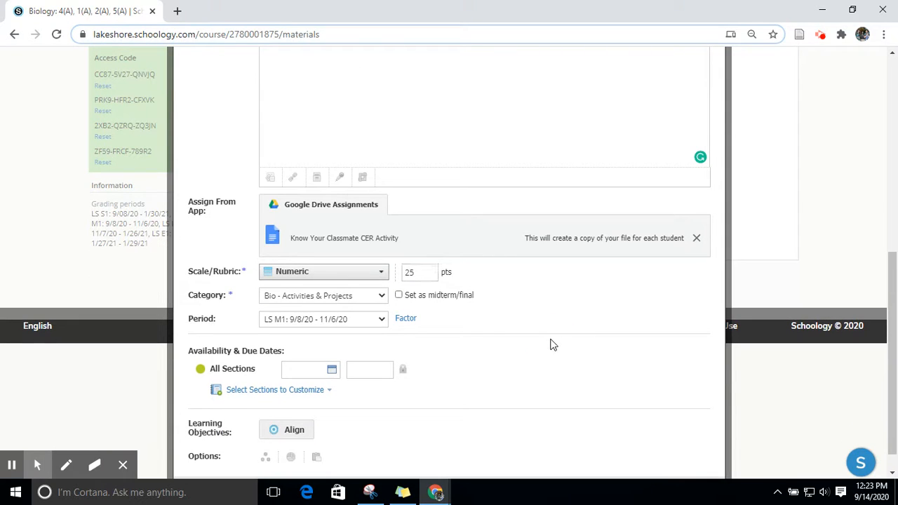
scroll(354, 369, down, 1)
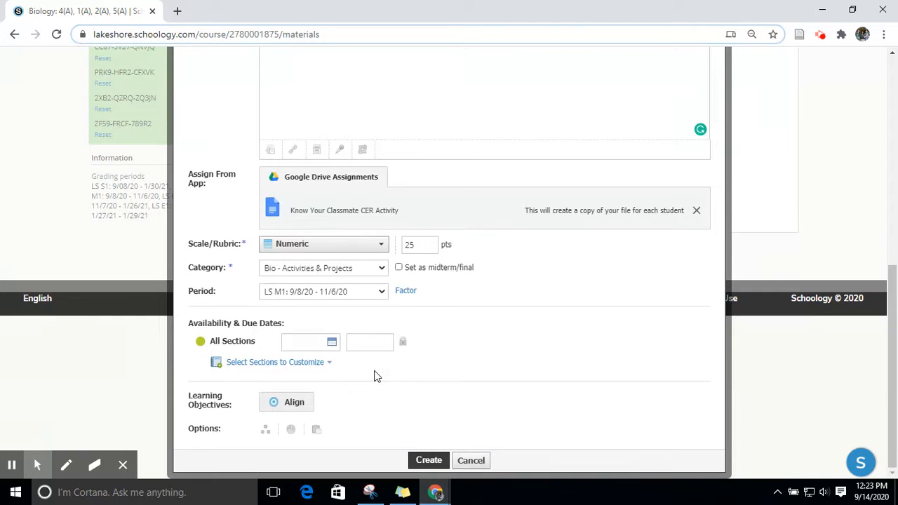
click(429, 460)
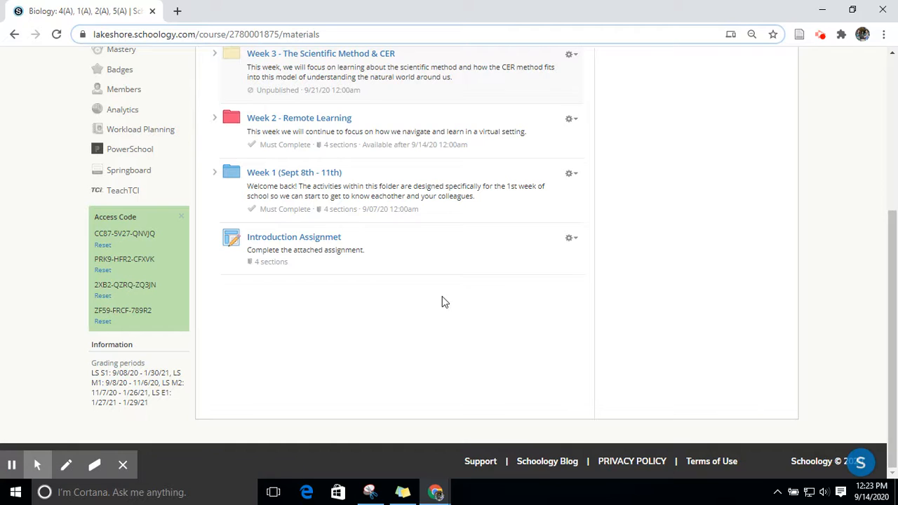
Open the Introduction Assignmet from the course materials and check which sections it can be viewed for.
click(313, 238)
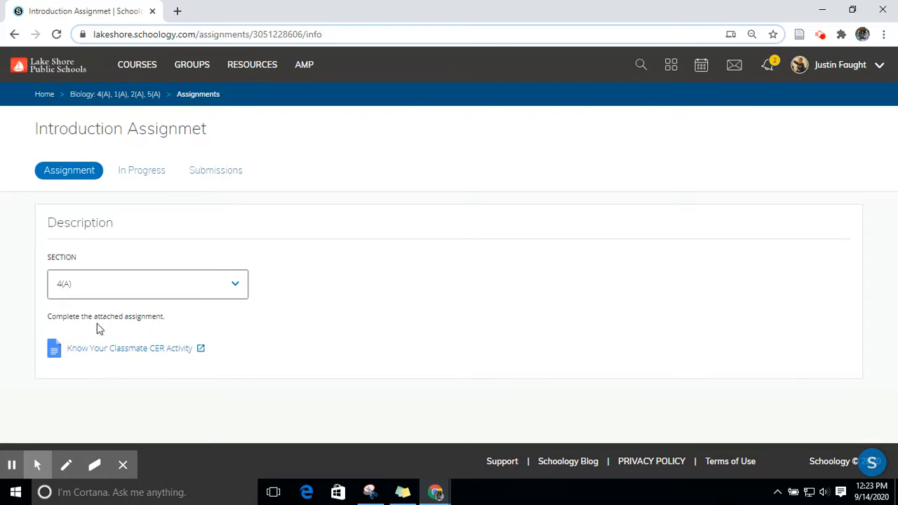
click(231, 284)
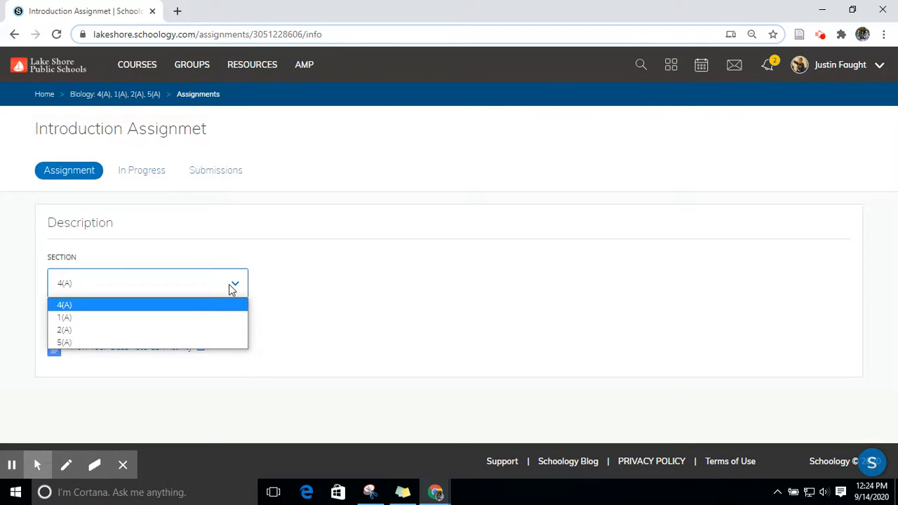
click(200, 214)
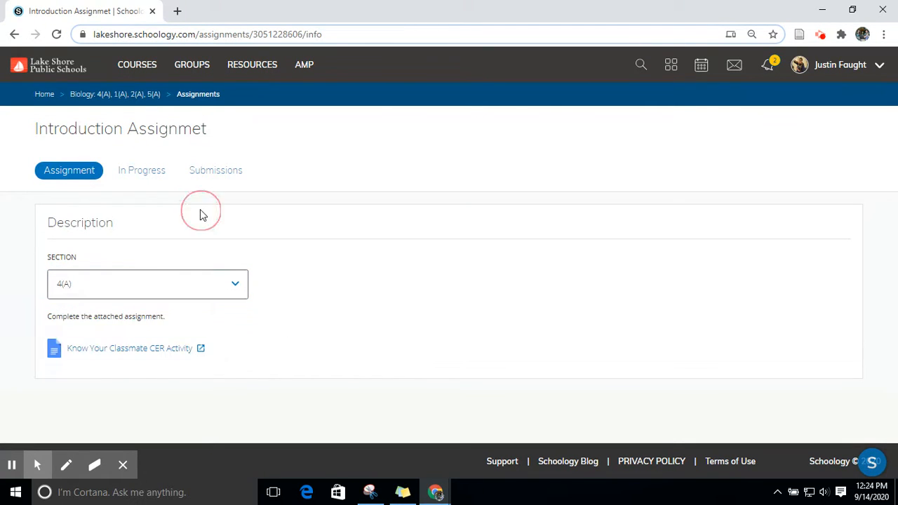
View the assignment's In Progress page and look through the student list for section 4(A).
click(165, 179)
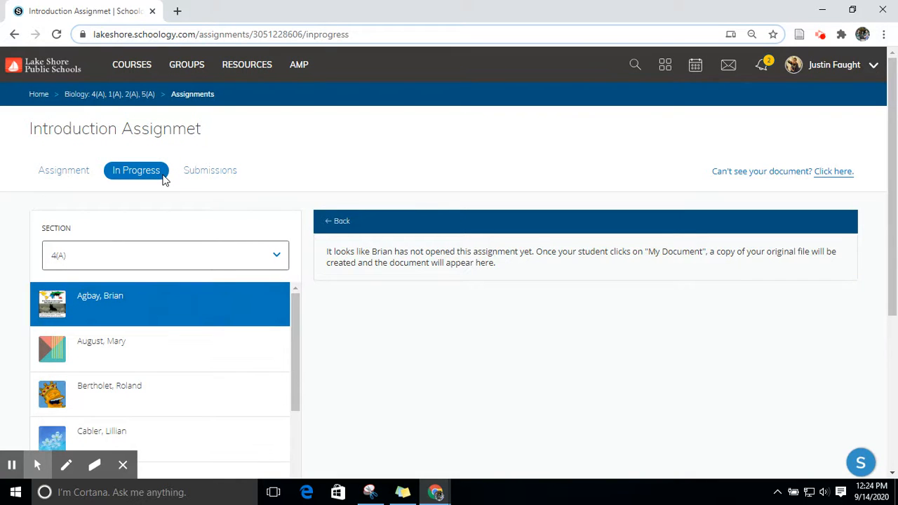
scroll(280, 179, down, 3)
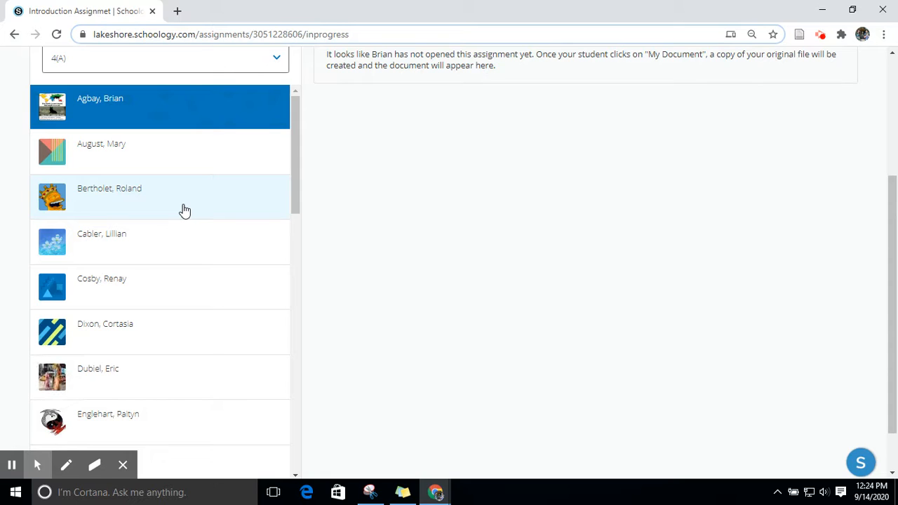
scroll(193, 220, up, 1)
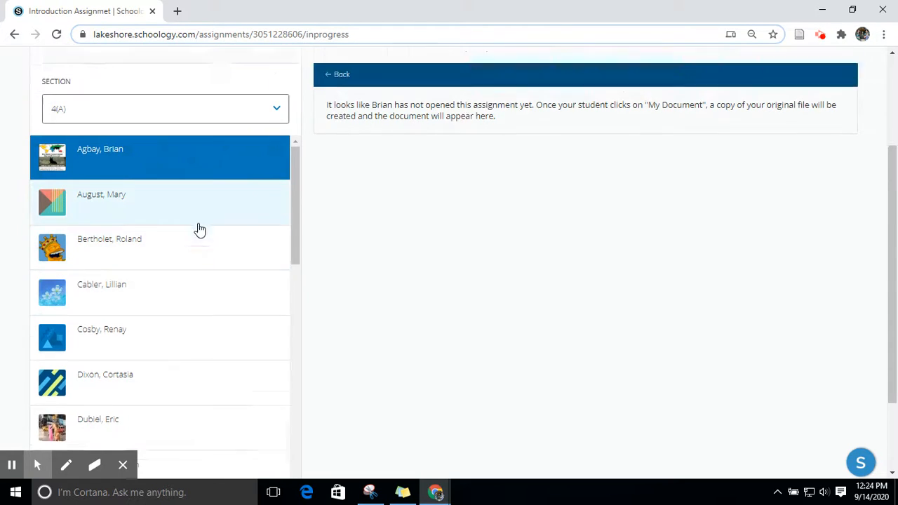
scroll(199, 229, up, 1)
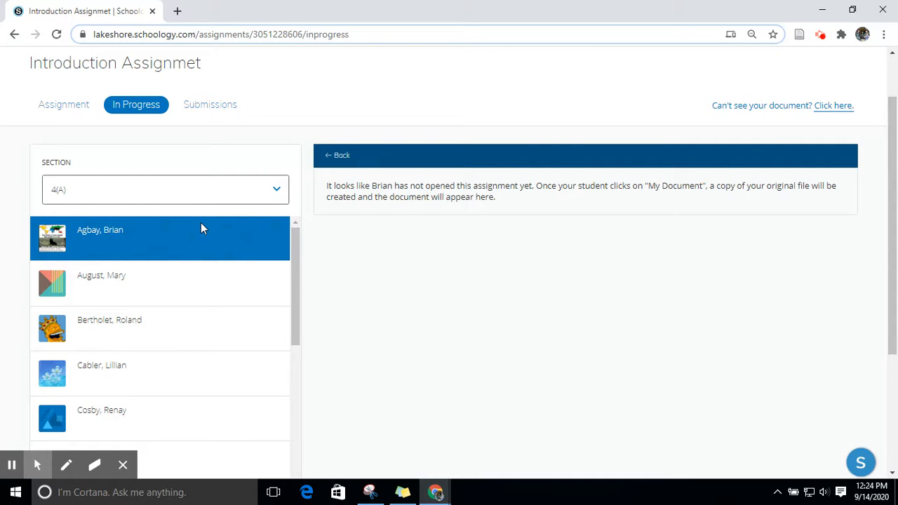
scroll(427, 217, up, 1)
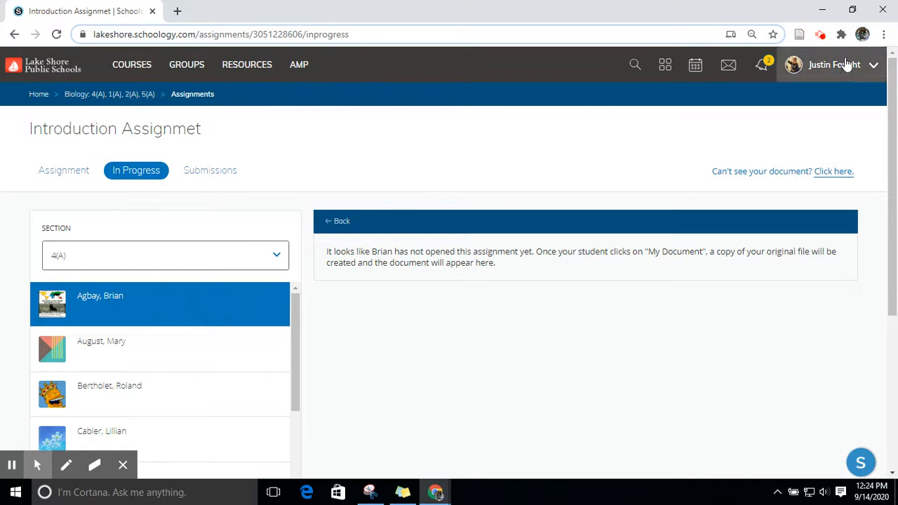
click(820, 35)
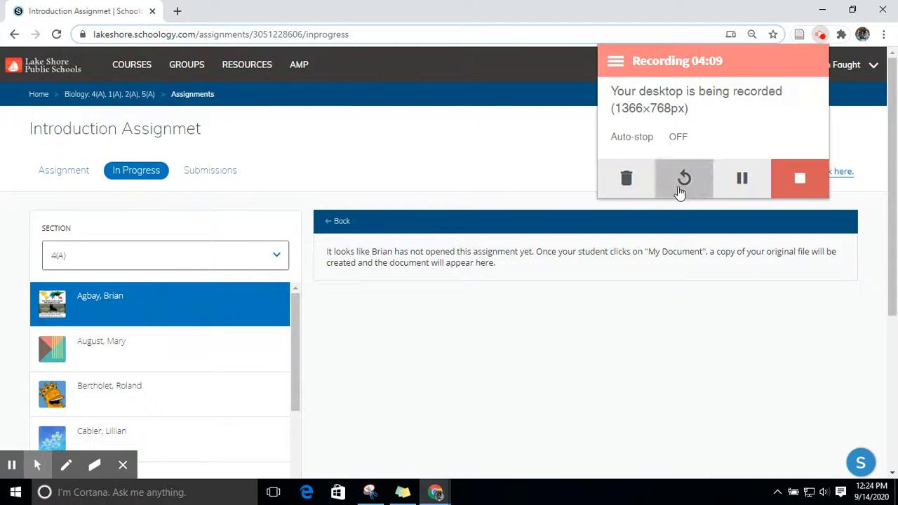